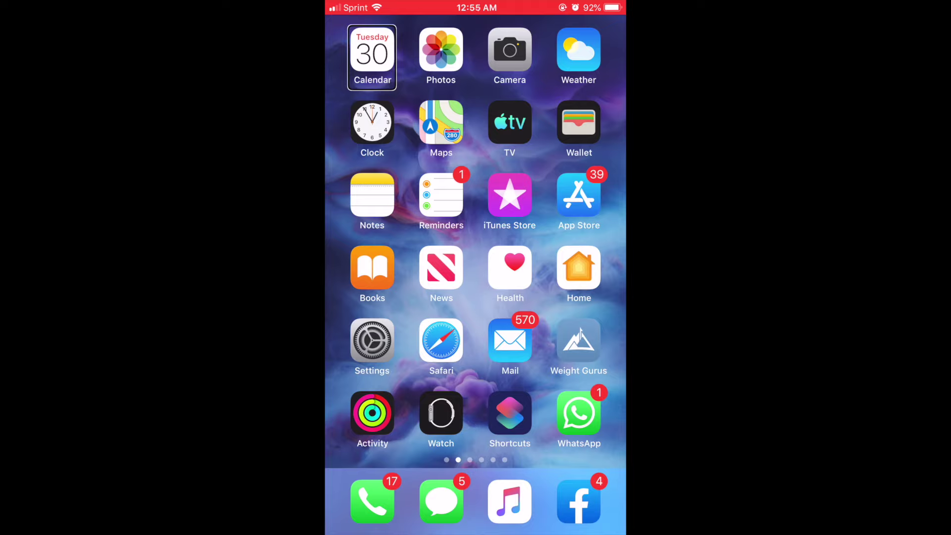
Open Settings, go to General, and put VoiceOver focus on the iPhone Storage row
click(372, 347)
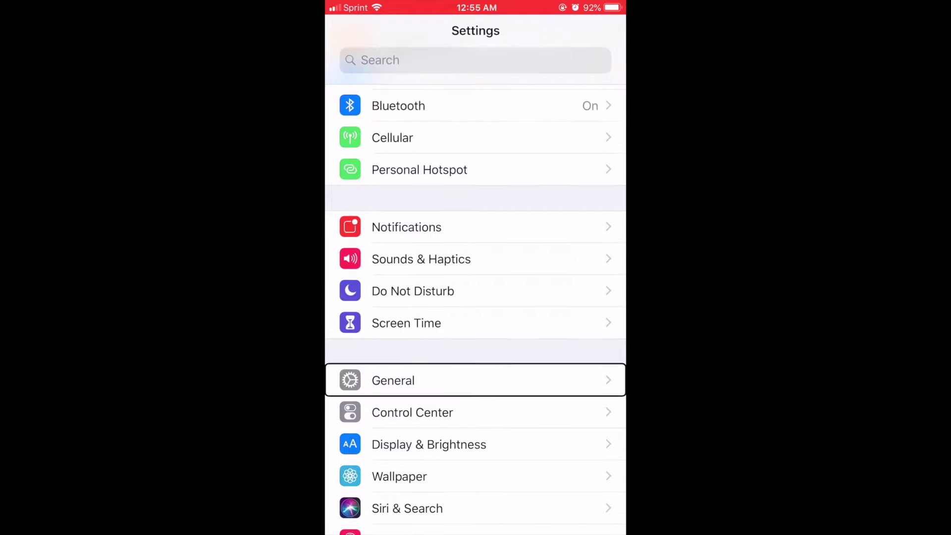
double_click(475, 381)
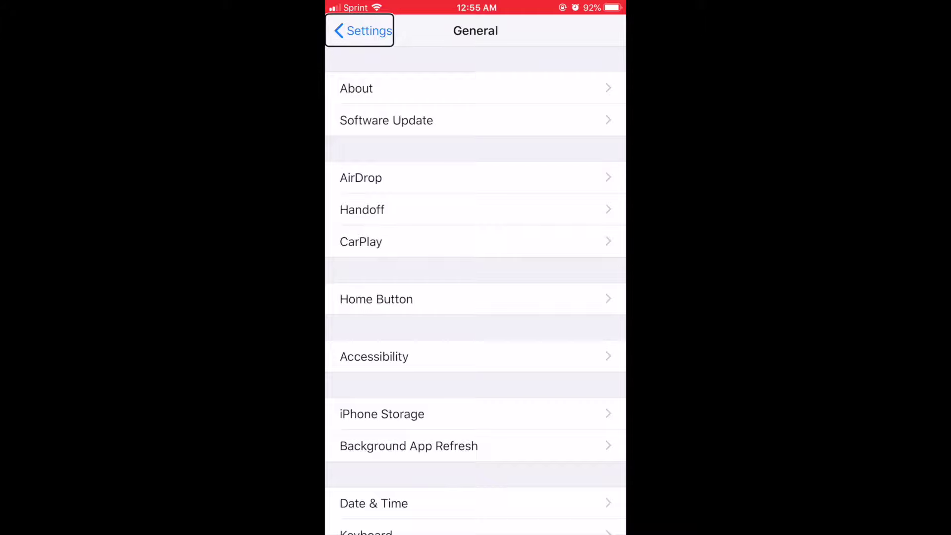
click(475, 356)
key(Right)
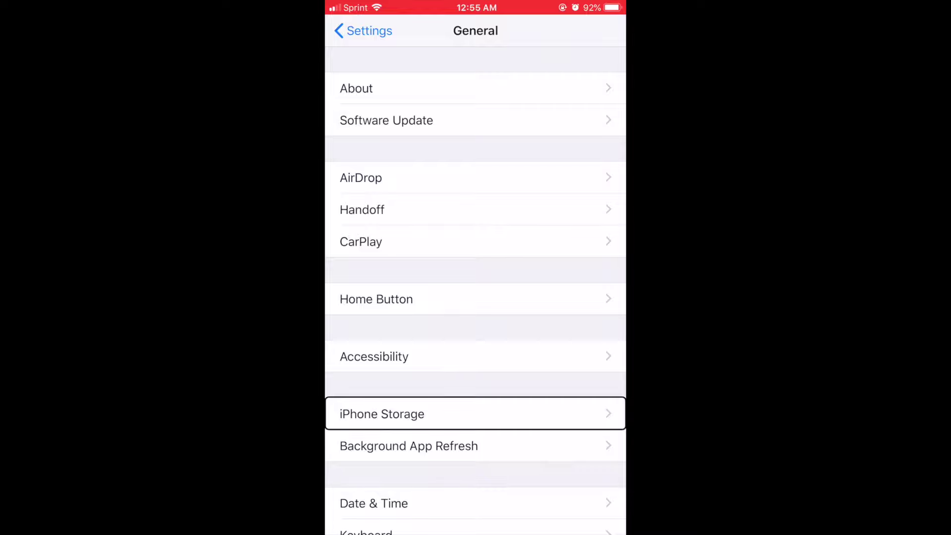
Open iPhone Storage and hear the title and the 41.5 GB of 64 GB usage bar
double_click(474, 414)
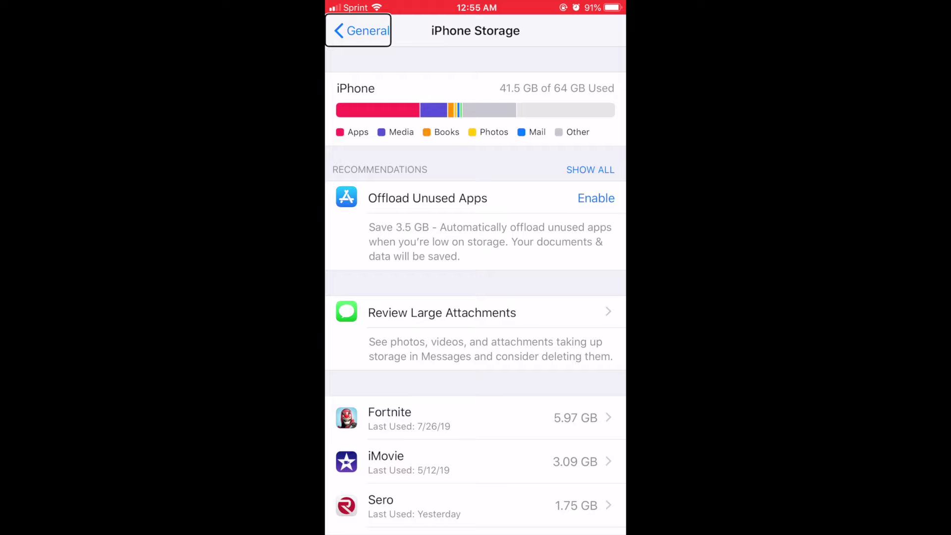
key(Right)
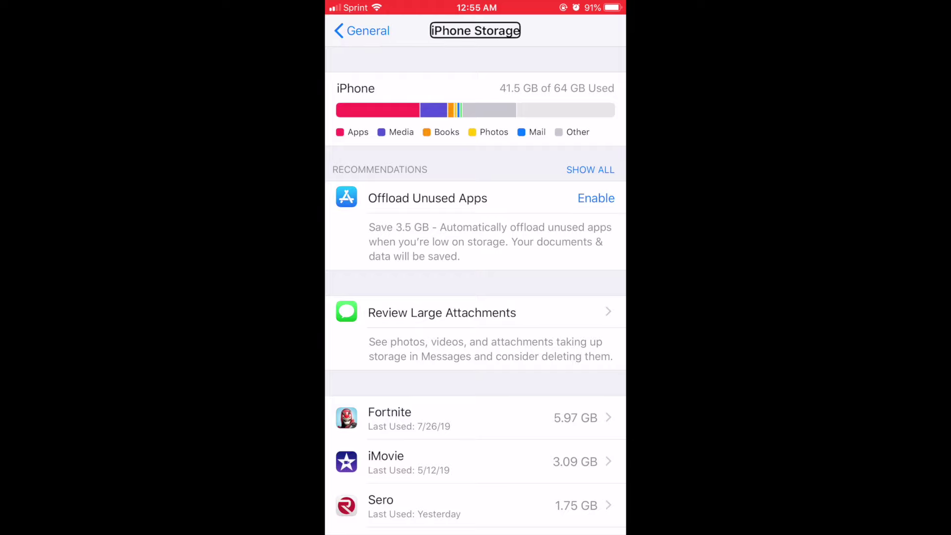
key(Right)
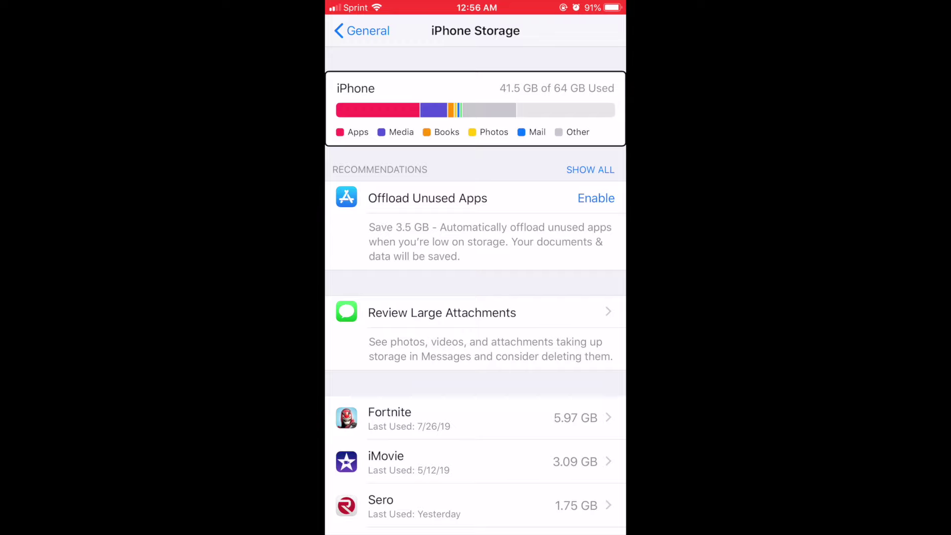
key(Right)
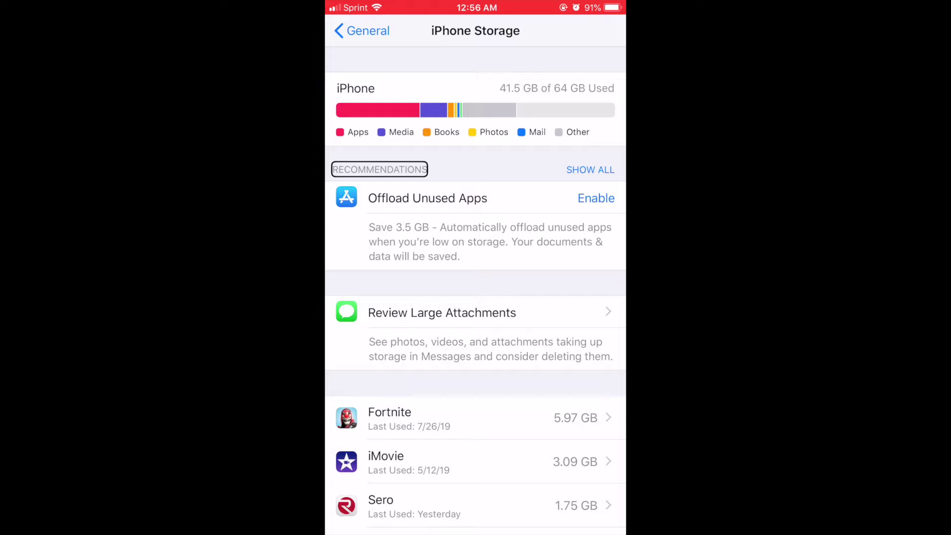
key(Tab)
key(Tab)
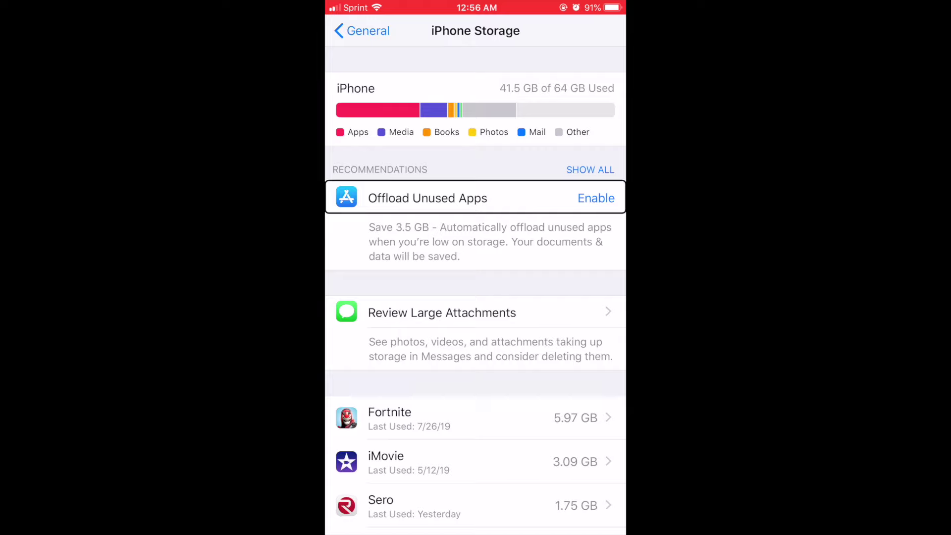
key(Tab)
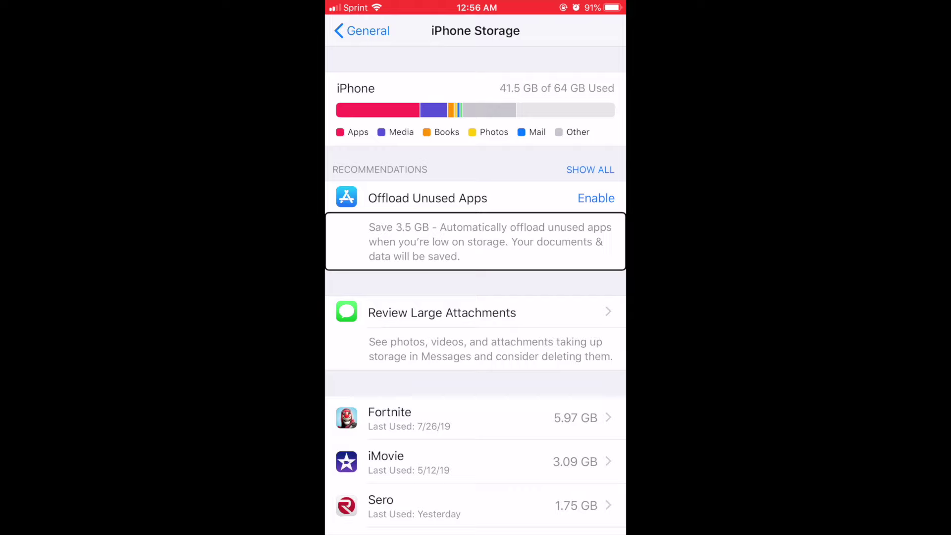
key(Up)
key(Up)
key(Up)
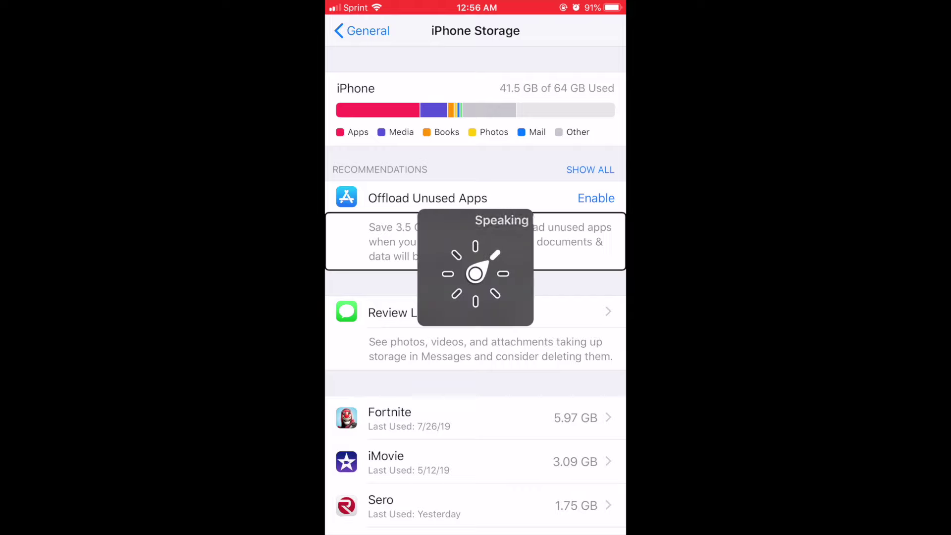
key(Up)
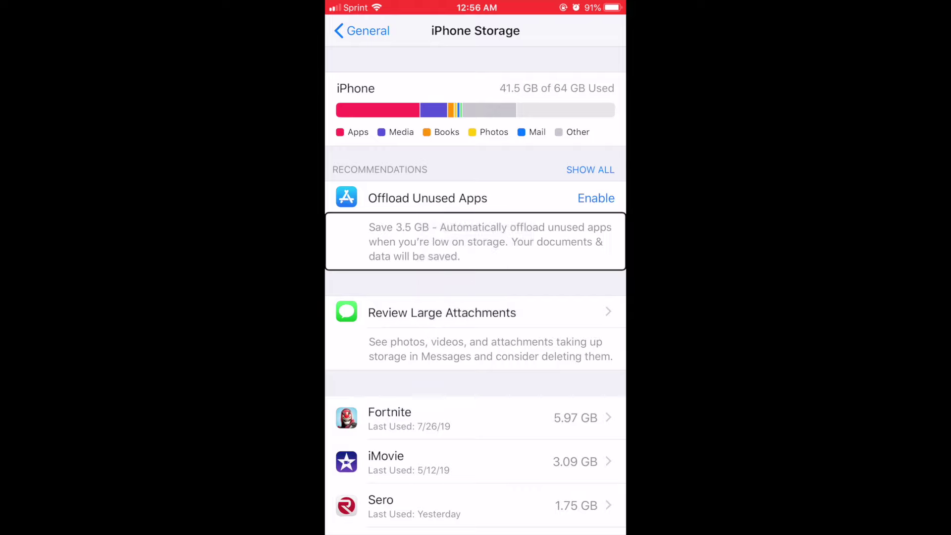
key(Up)
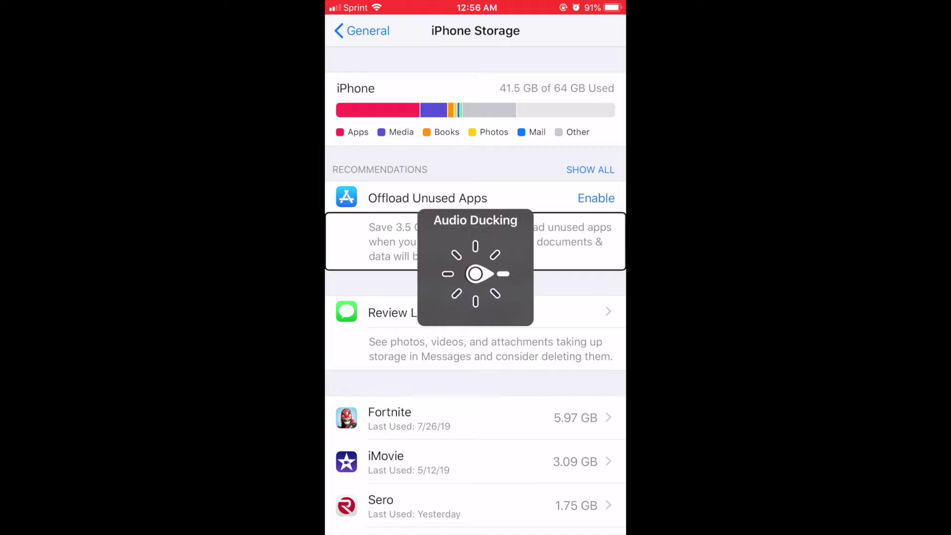
key(Up)
key(Up)
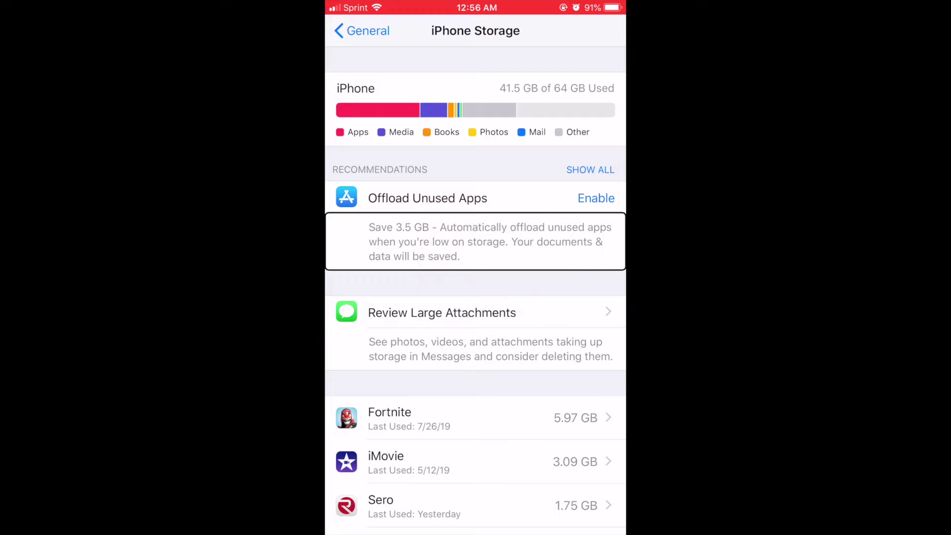
key(Left)
key(Right)
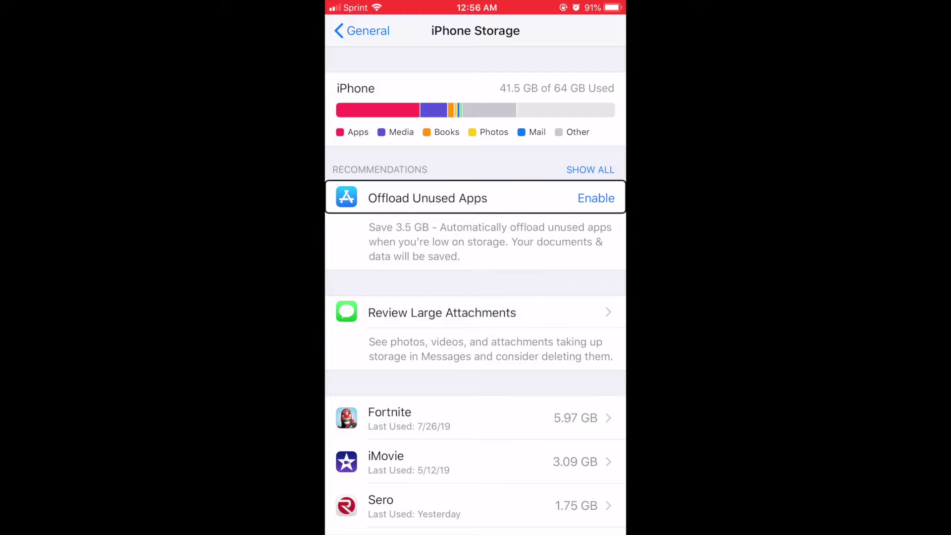
key(Right)
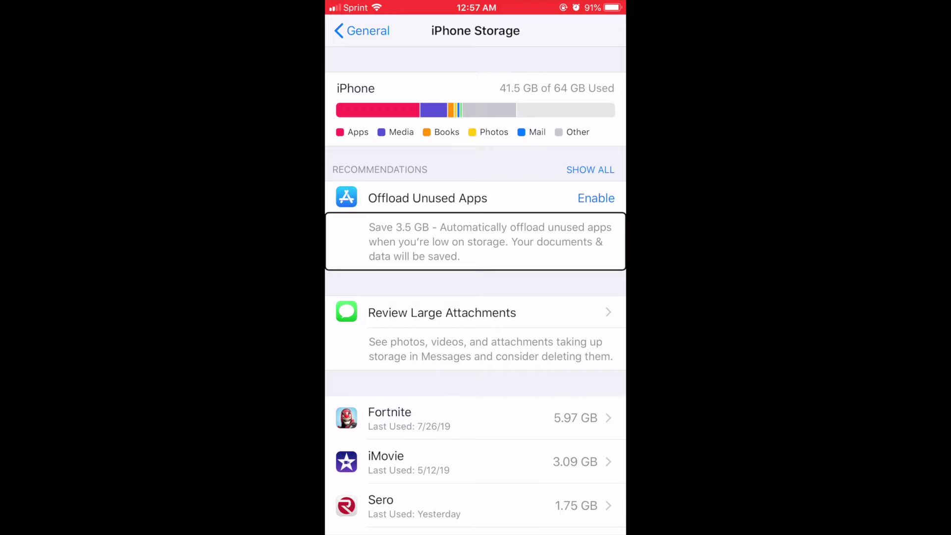
Enable Offload Unused Apps and hear confirmation that usage dropped to 38 GB of 64 GB
key(Up)
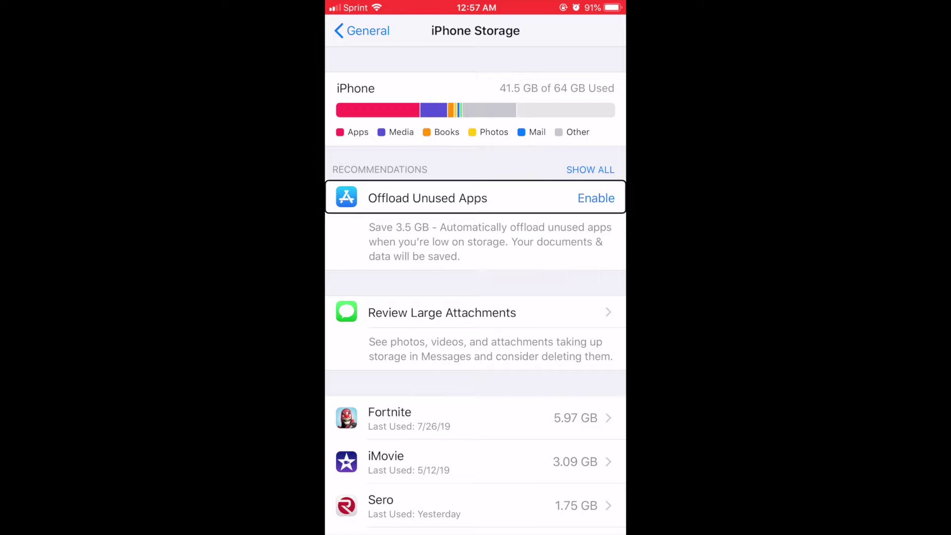
click(596, 198)
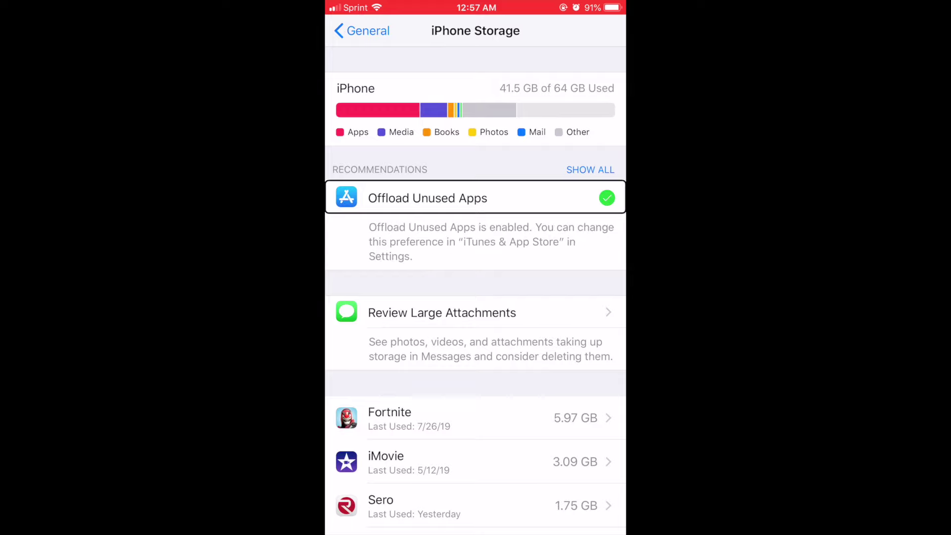
key(Down)
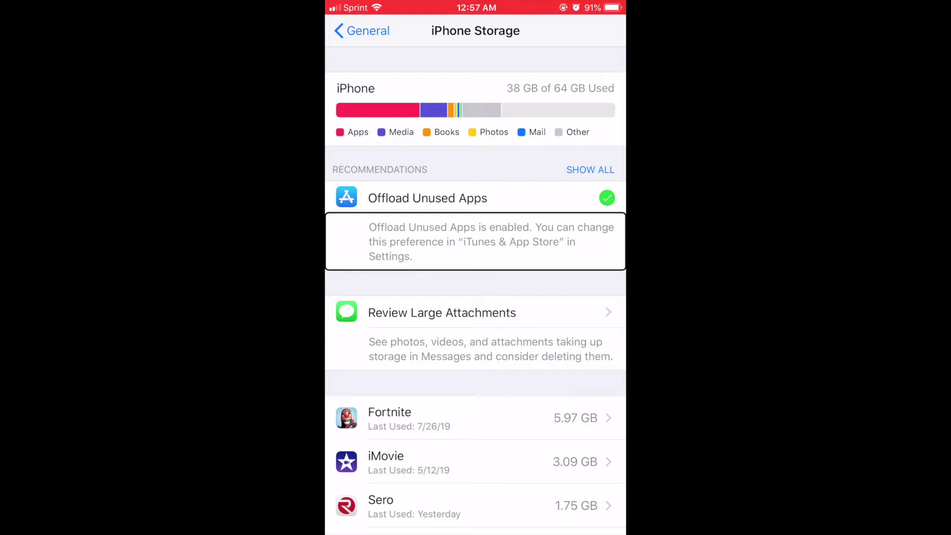
key(Right)
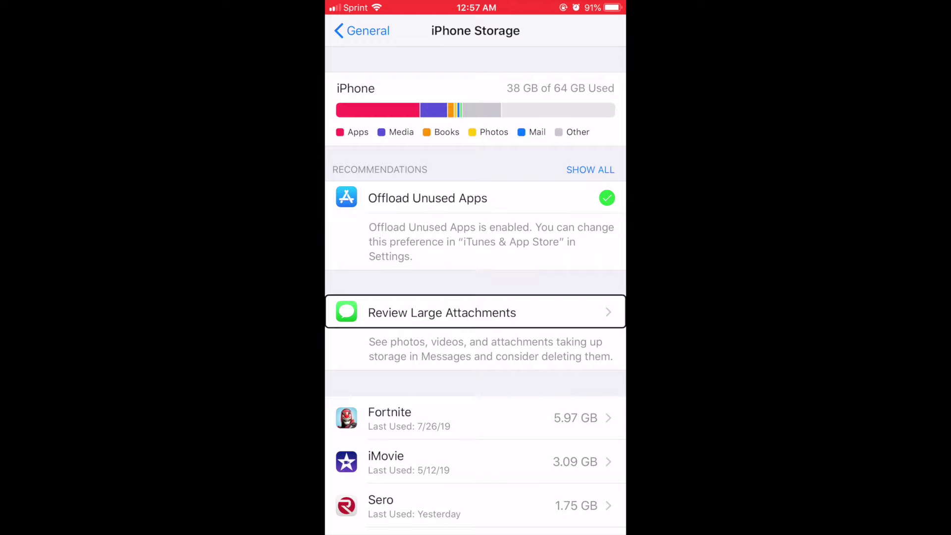